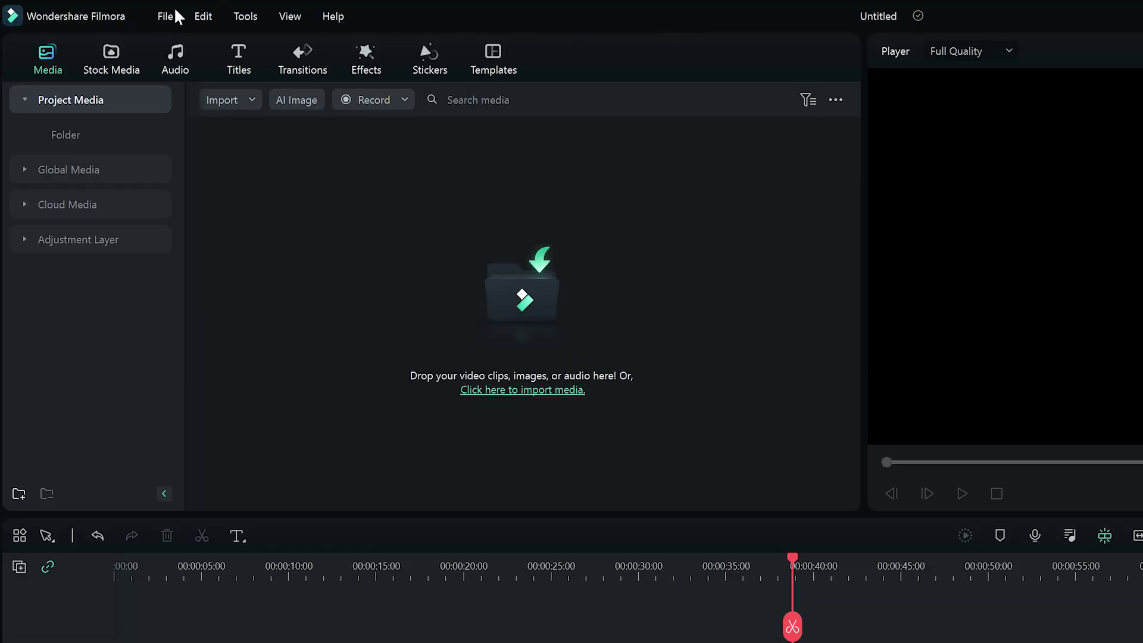
# Start a PC screen recording of the basketball highlights with system sound enabled.
pyautogui.click(166, 16)
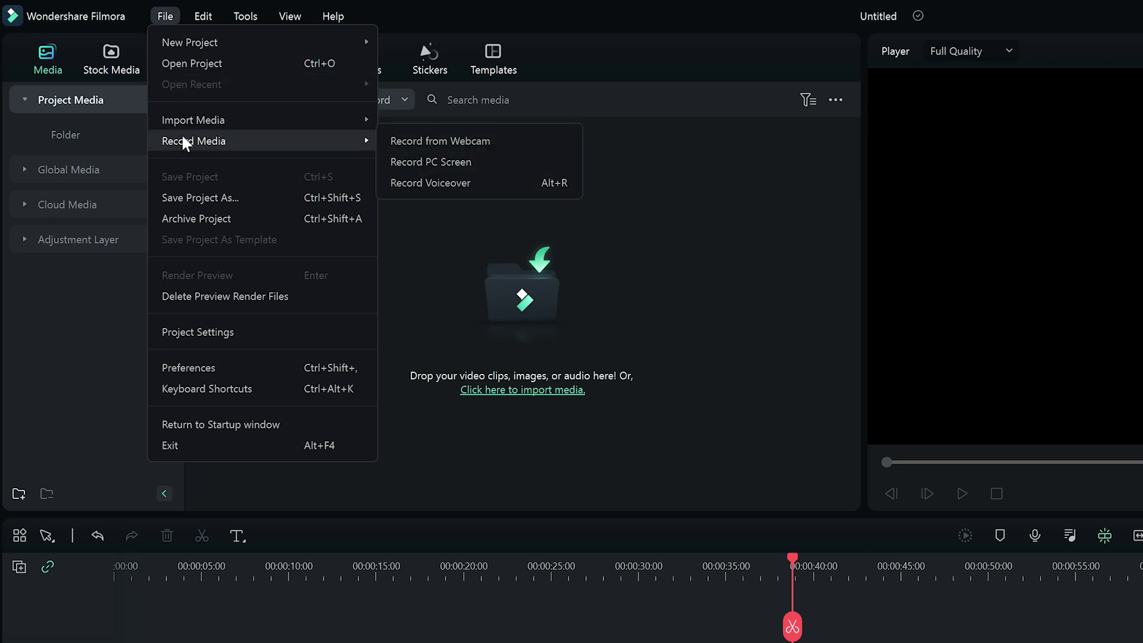
pyautogui.click(431, 160)
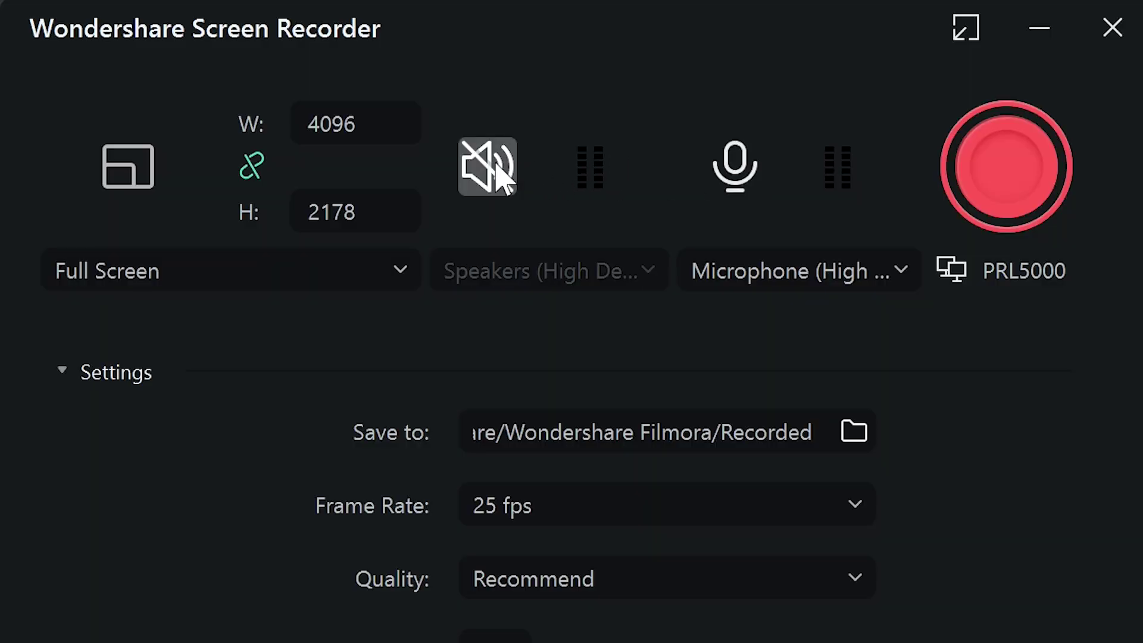
pyautogui.click(497, 170)
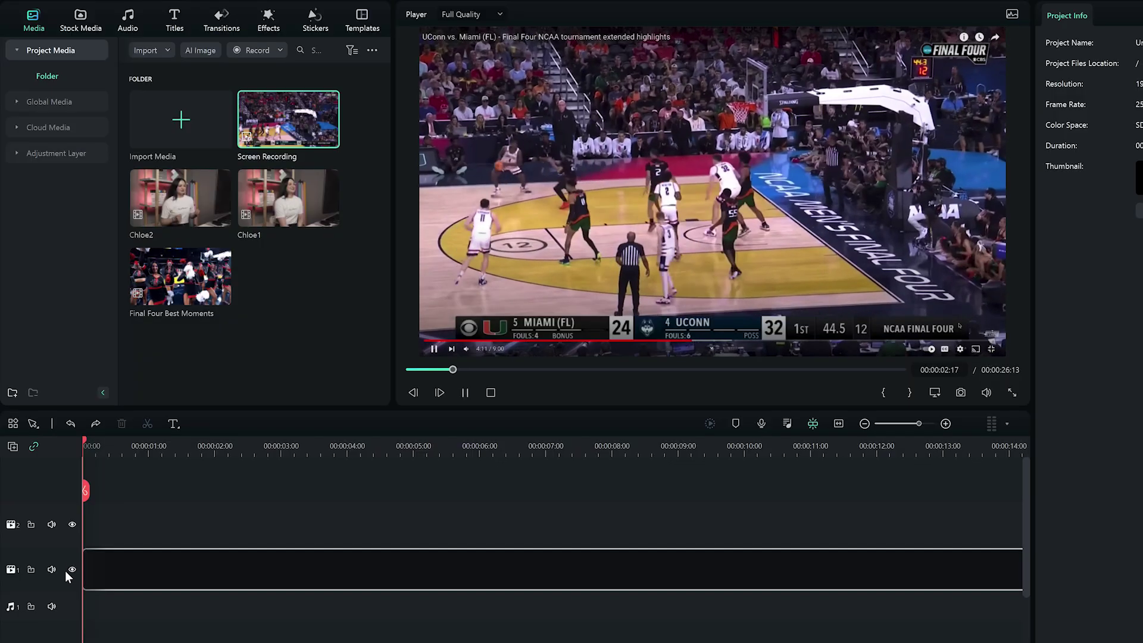
# Put Screen Recording on track 1 and Chloe2 on track 2, shrunk to a bottom-left inset.
pyautogui.moveTo(65, 571); pyautogui.dragTo(66, 570)
pyautogui.moveTo(187, 192)
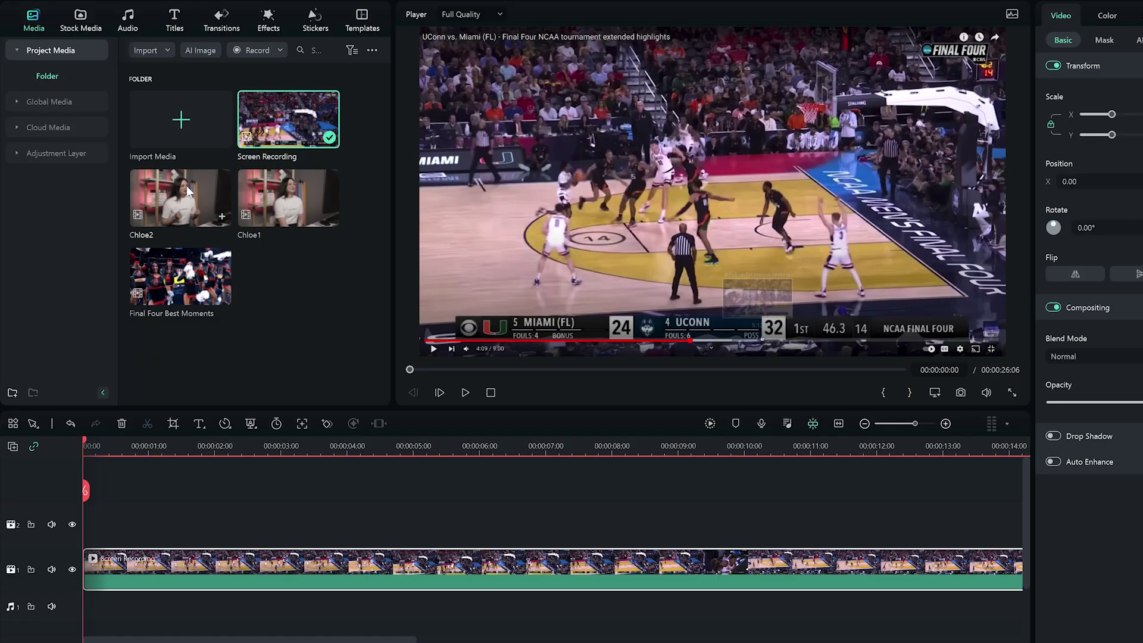
pyautogui.moveTo(120, 466); pyautogui.dragTo(88, 518)
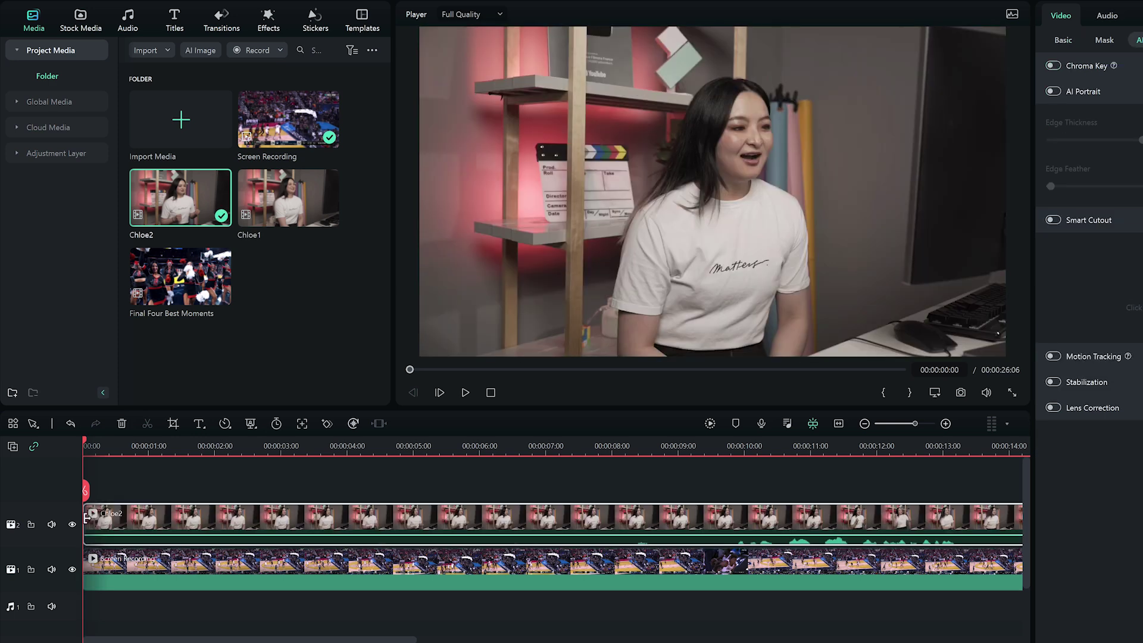
pyautogui.moveTo(420, 27); pyautogui.dragTo(798, 313)
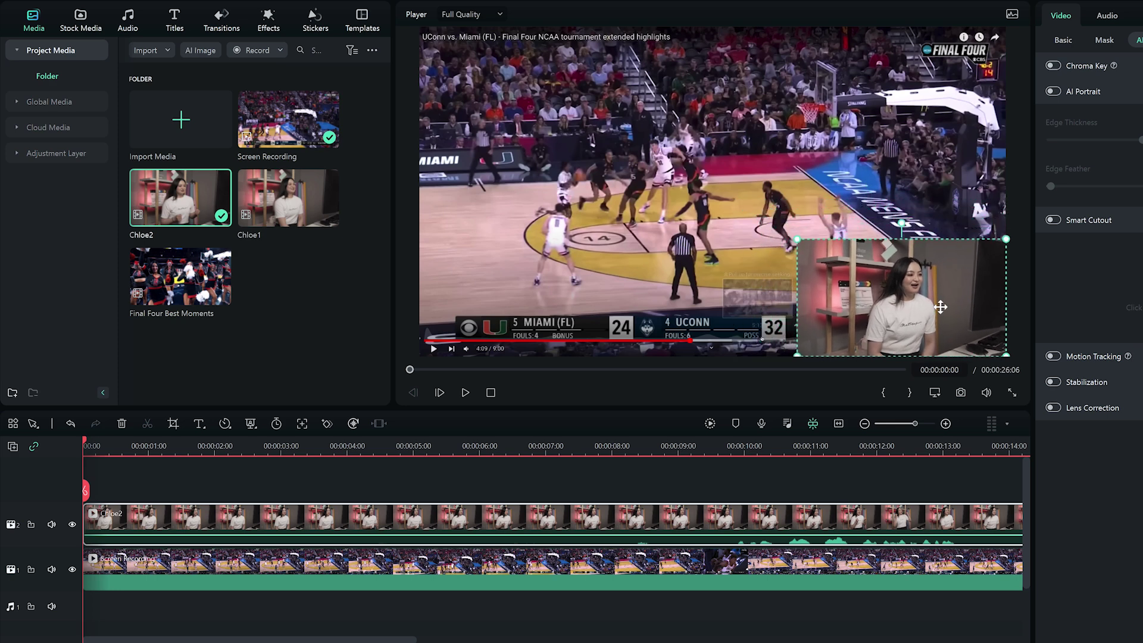
pyautogui.moveTo(910, 307); pyautogui.dragTo(564, 308)
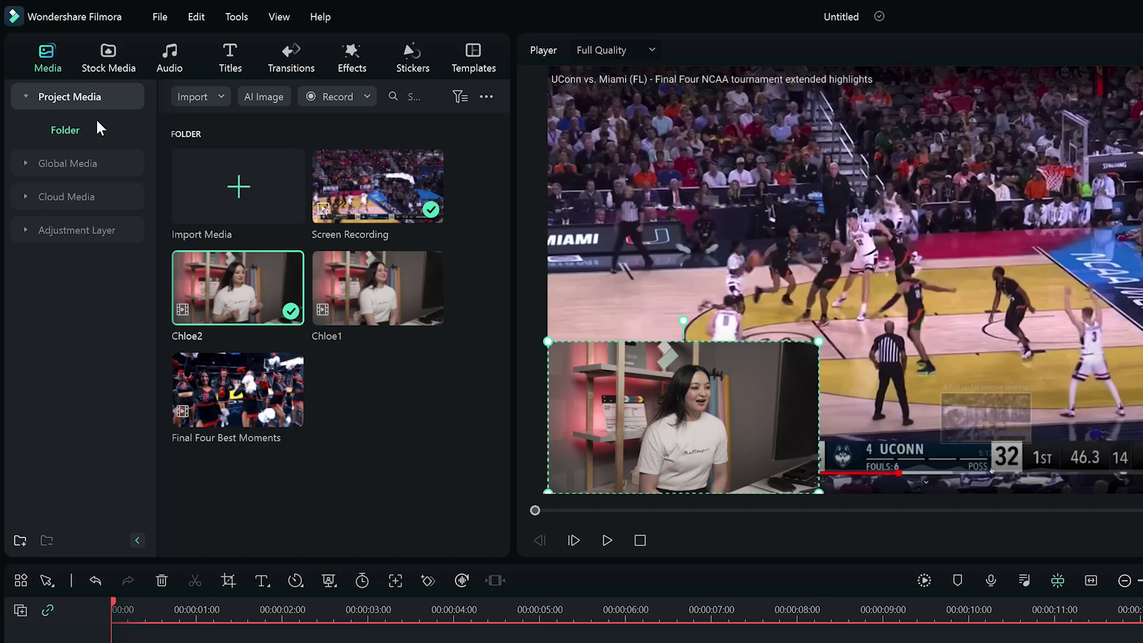
# Apply the Utility Shape Mask to Chloe2 and review its blend mode options.
pyautogui.click(349, 60)
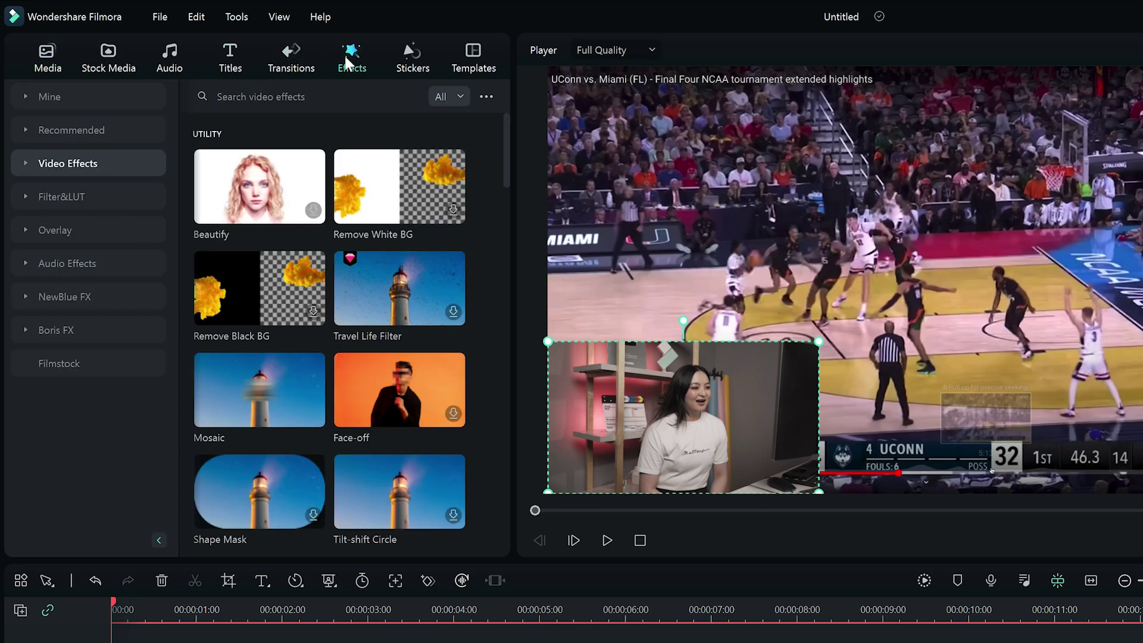
pyautogui.click(23, 160)
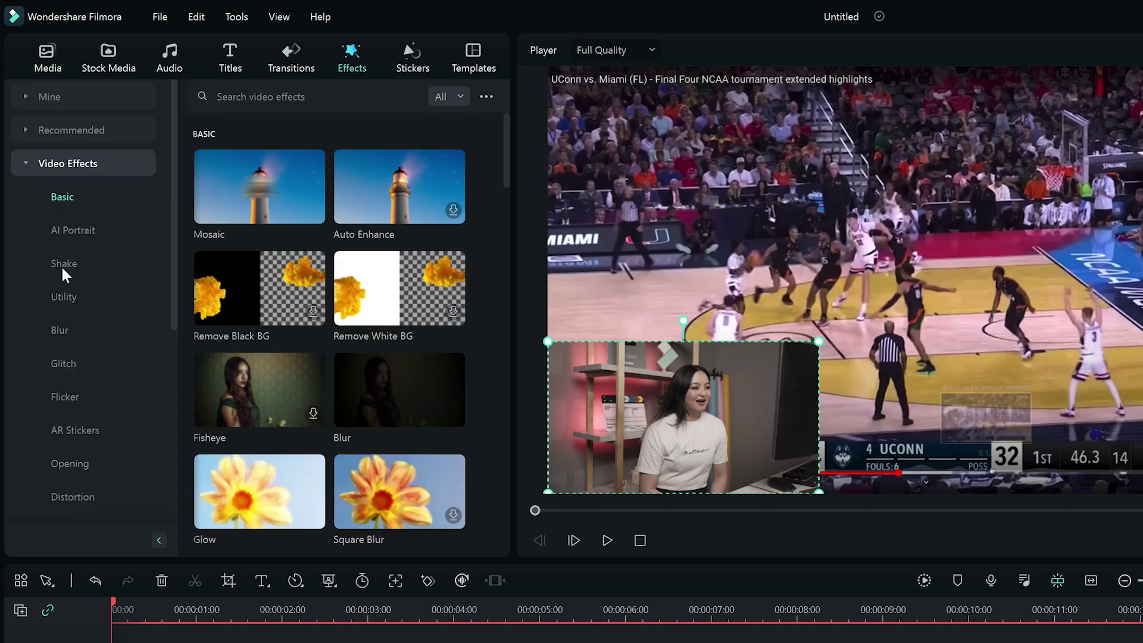
pyautogui.click(64, 297)
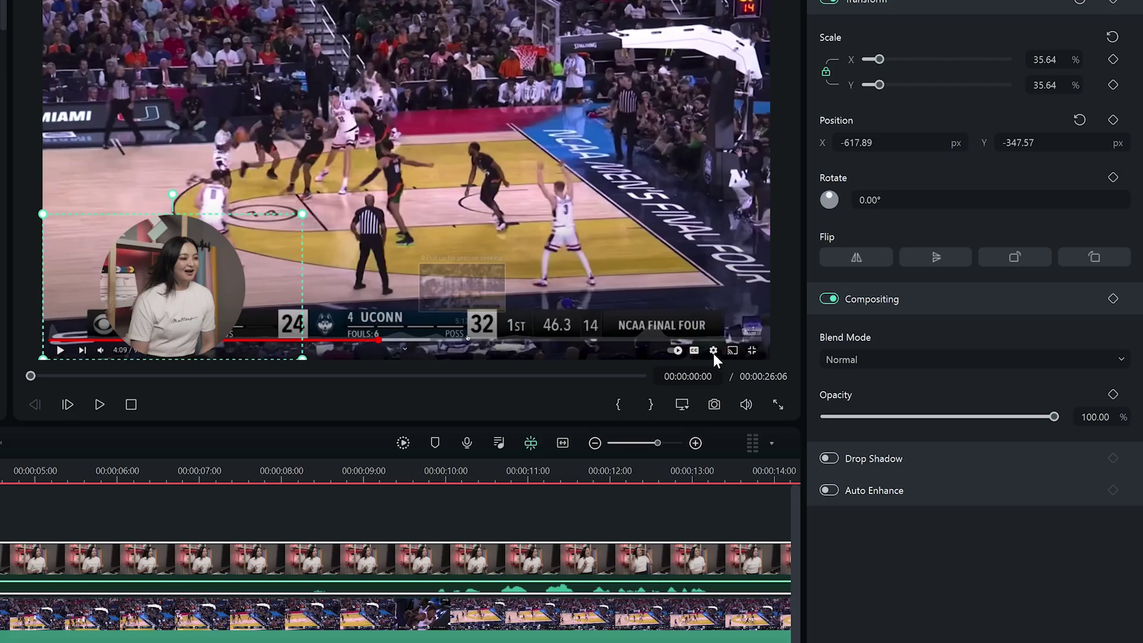
pyautogui.click(864, 357)
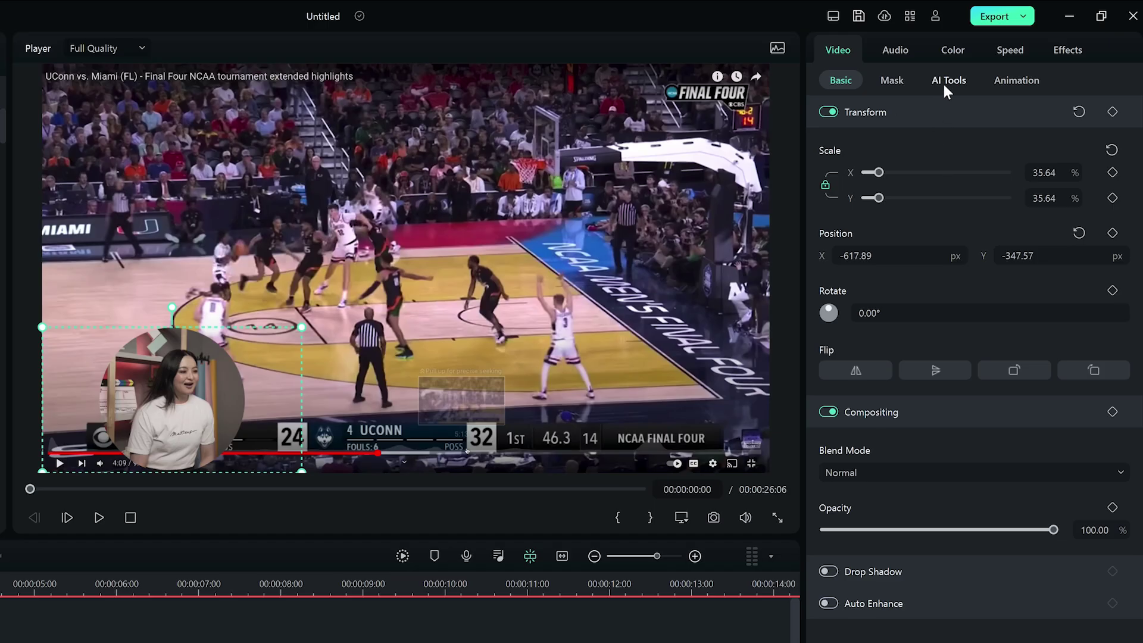
# Try AI Portrait on Chloe2, then turn it off to keep the original background.
pyautogui.click(947, 81)
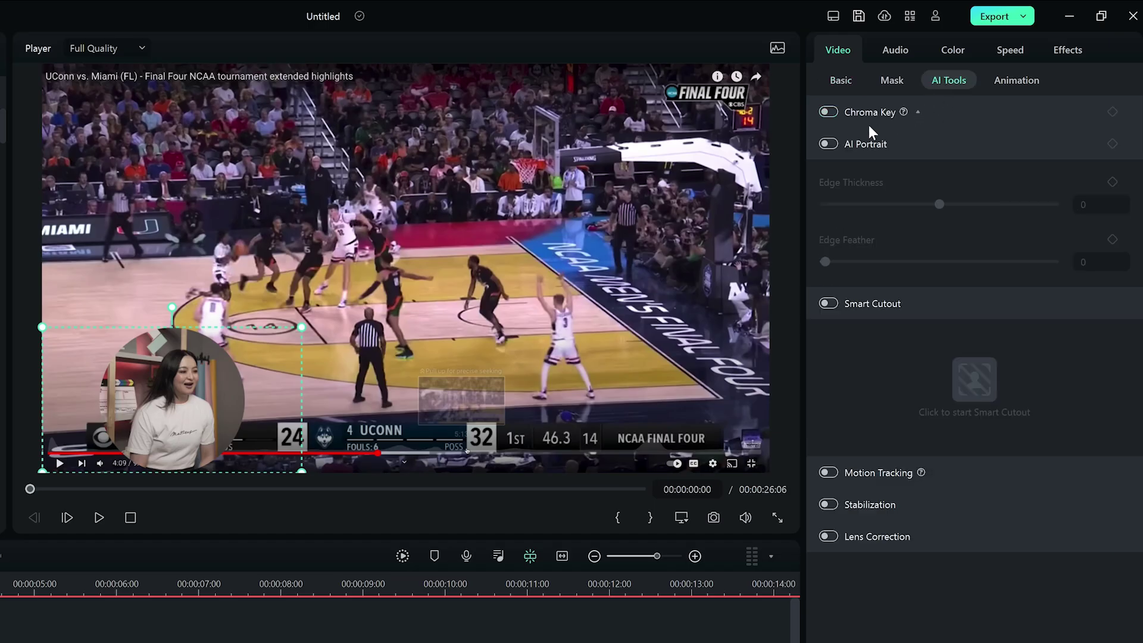
pyautogui.click(828, 144)
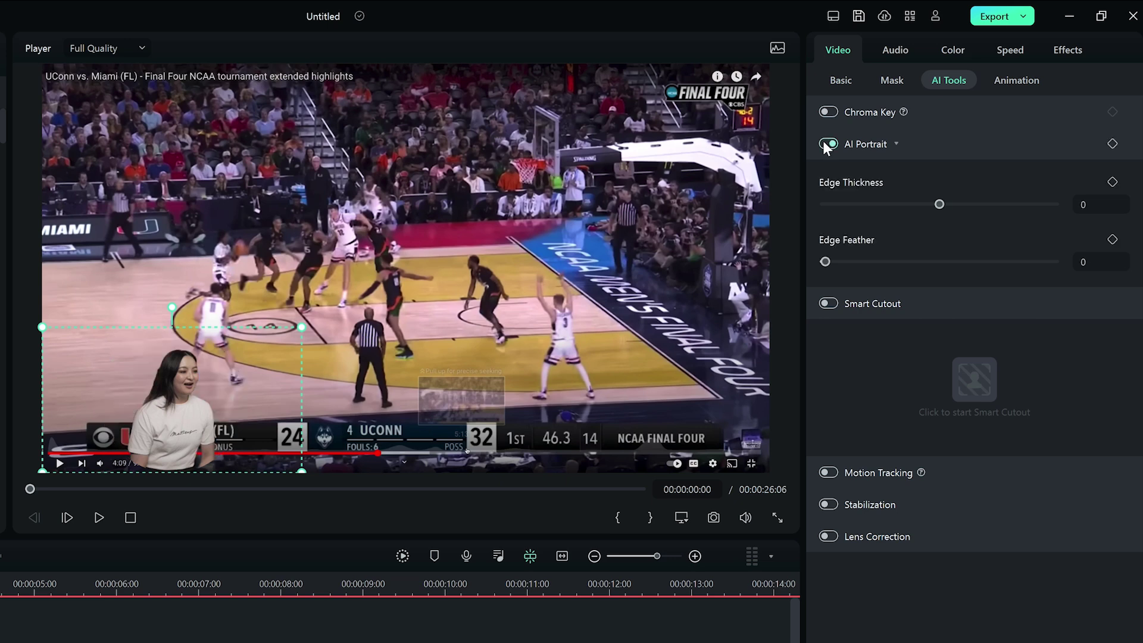
pyautogui.click(828, 145)
pyautogui.click(828, 144)
pyautogui.click(827, 144)
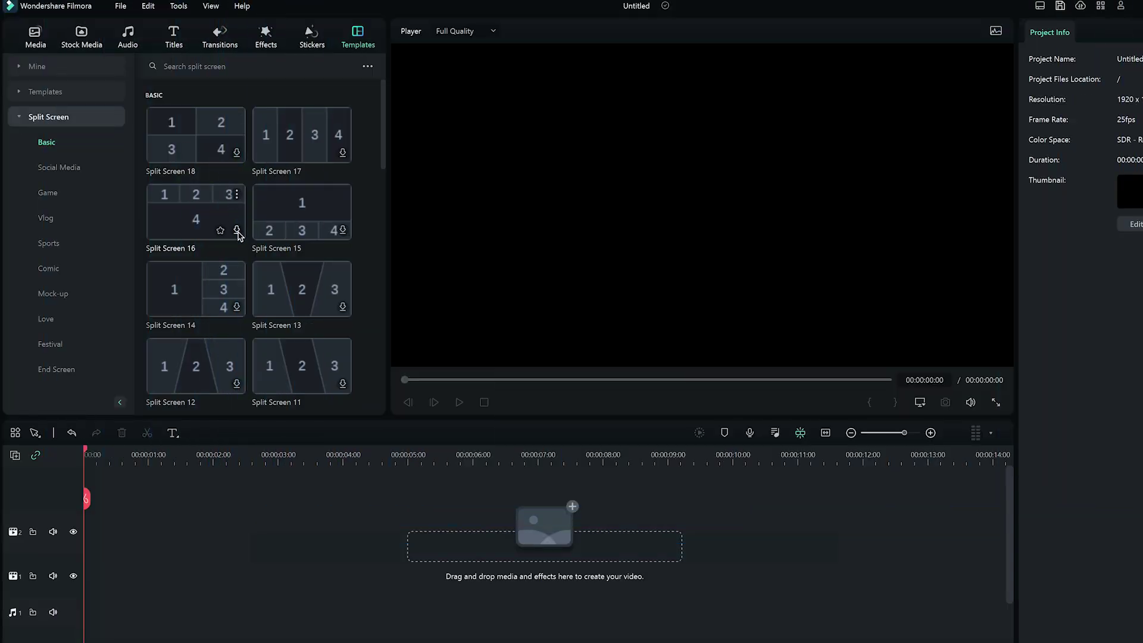
# Add a split screen template to the timeline.
pyautogui.scroll(-5, 237, 234)
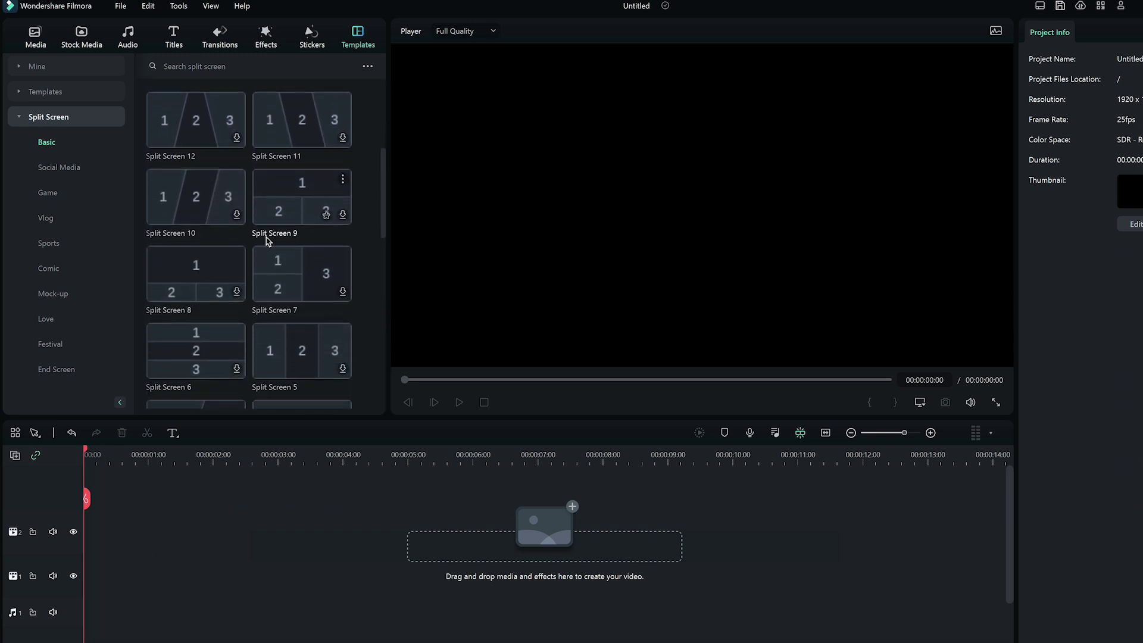
pyautogui.scroll(-4, 266, 240)
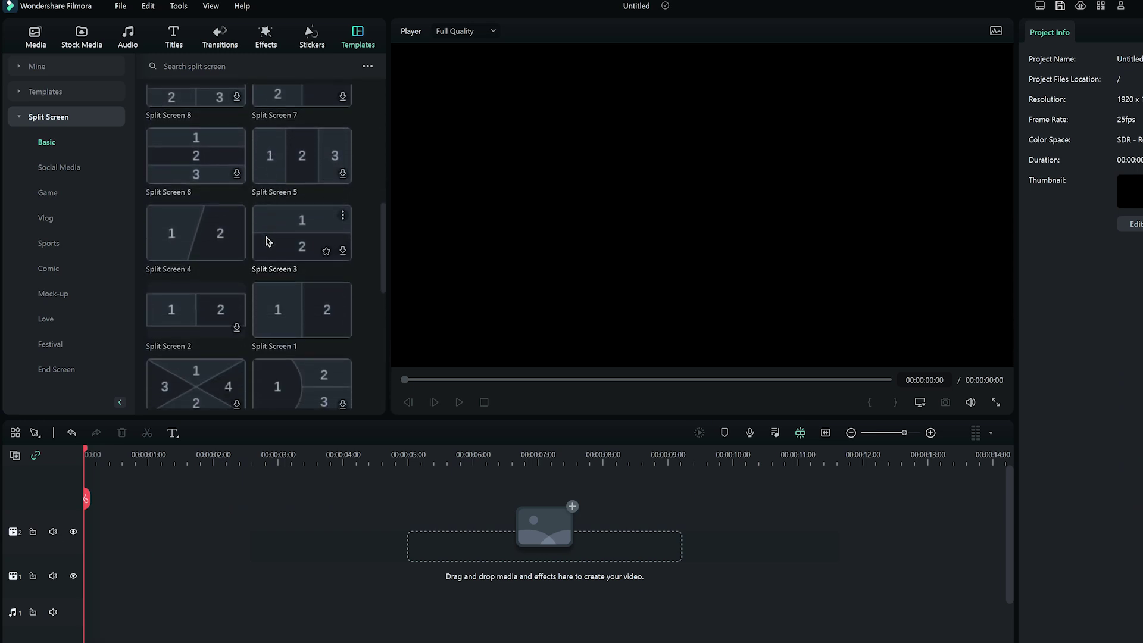
pyautogui.scroll(-1, 271, 247)
pyautogui.moveTo(251, 347); pyautogui.dragTo(79, 570)
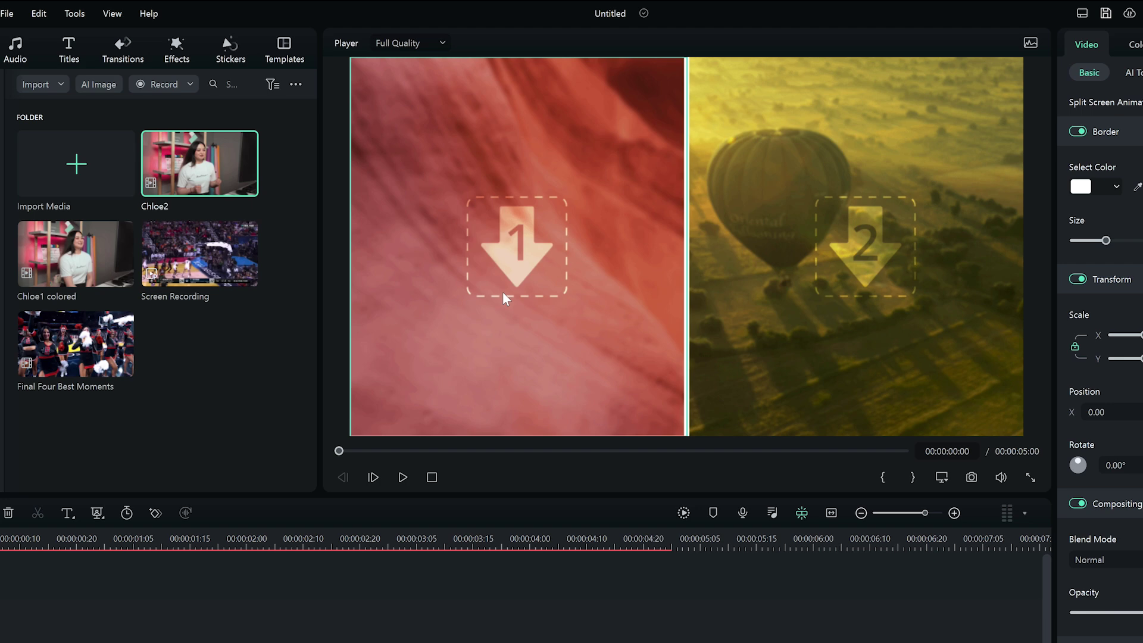
# Fill slot 1 with Chloe2 and slot 2 with zoomed-in basketball footage, then show Chloe2's audio.
pyautogui.moveTo(502, 292); pyautogui.dragTo(502, 292)
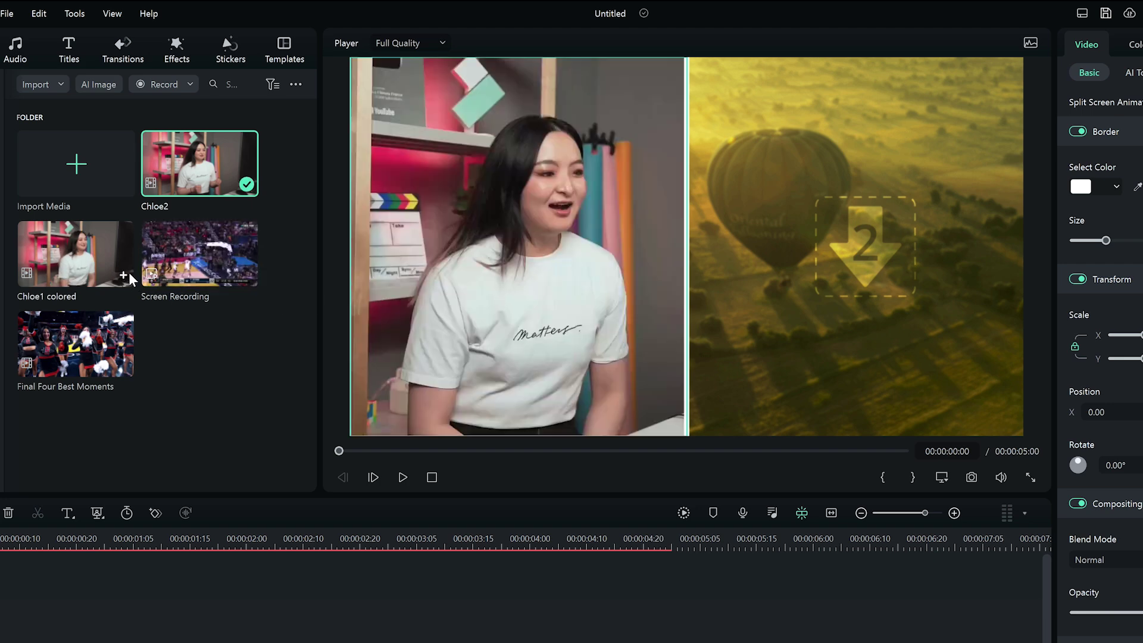
pyautogui.moveTo(151, 272); pyautogui.dragTo(780, 248)
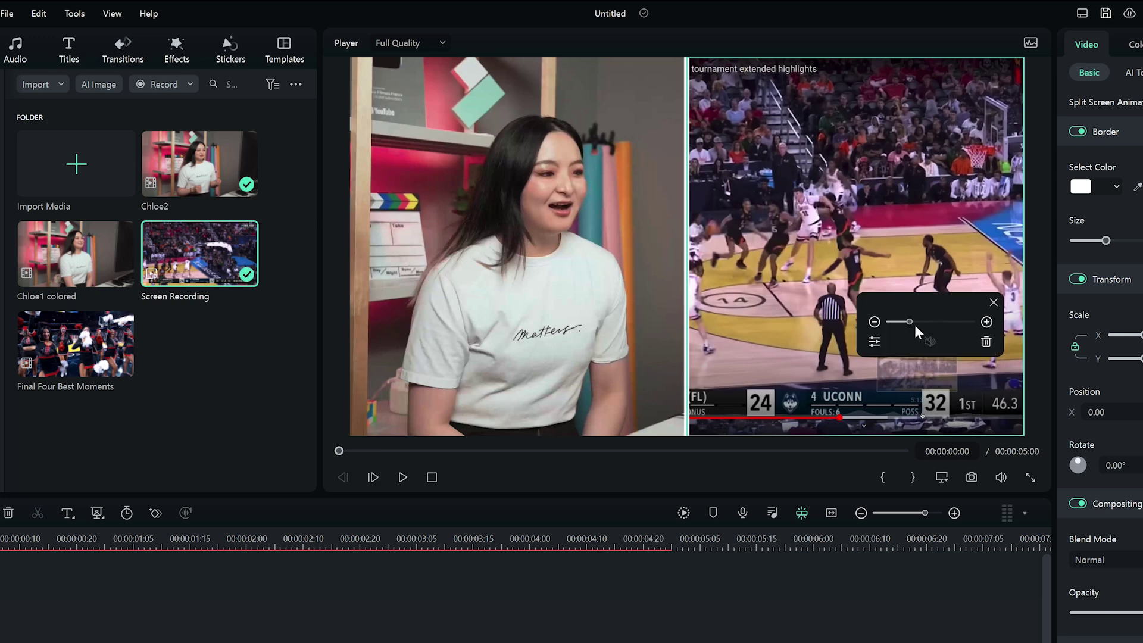
pyautogui.moveTo(910, 320); pyautogui.dragTo(916, 320)
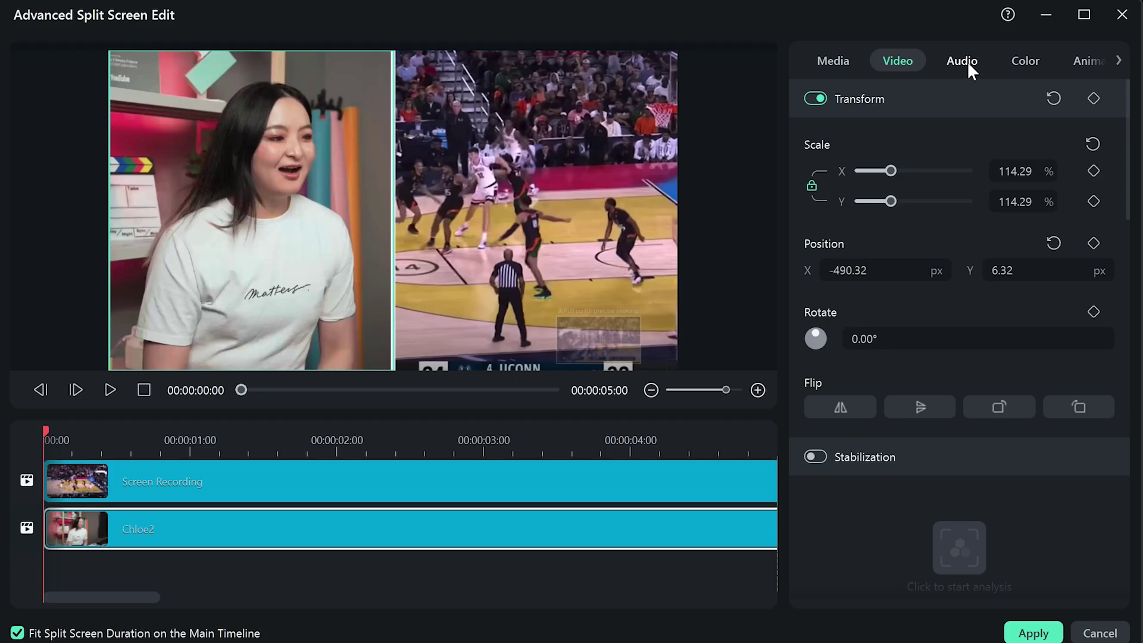
pyautogui.click(963, 61)
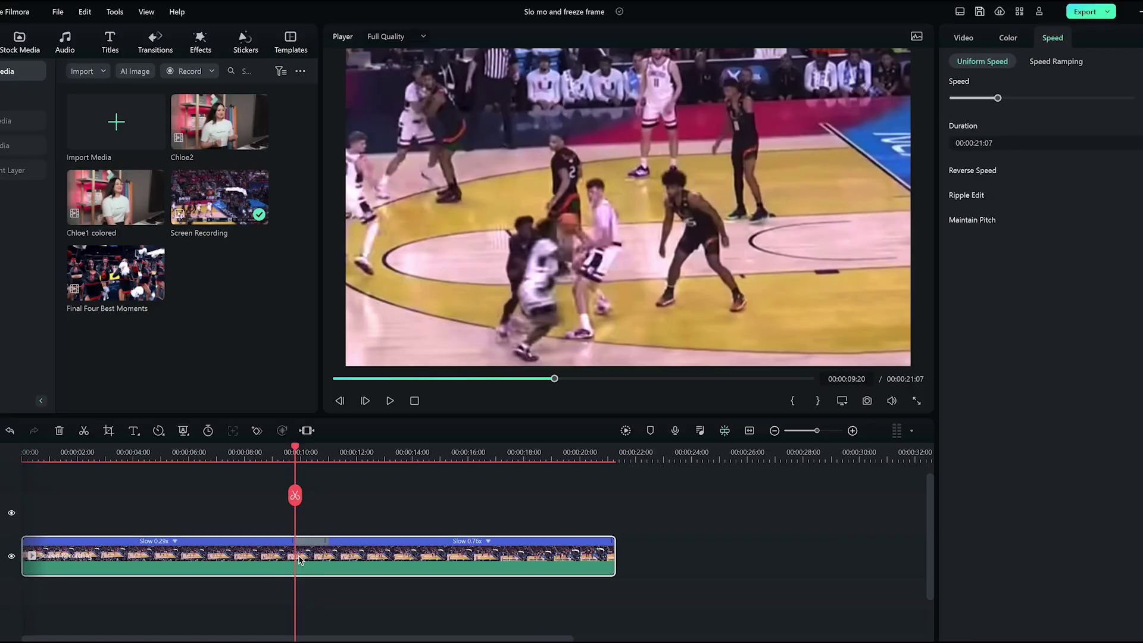
# Open Crop and Zoom for the slowed basketball clip from its right-click menu.
pyautogui.rightClick(299, 560)
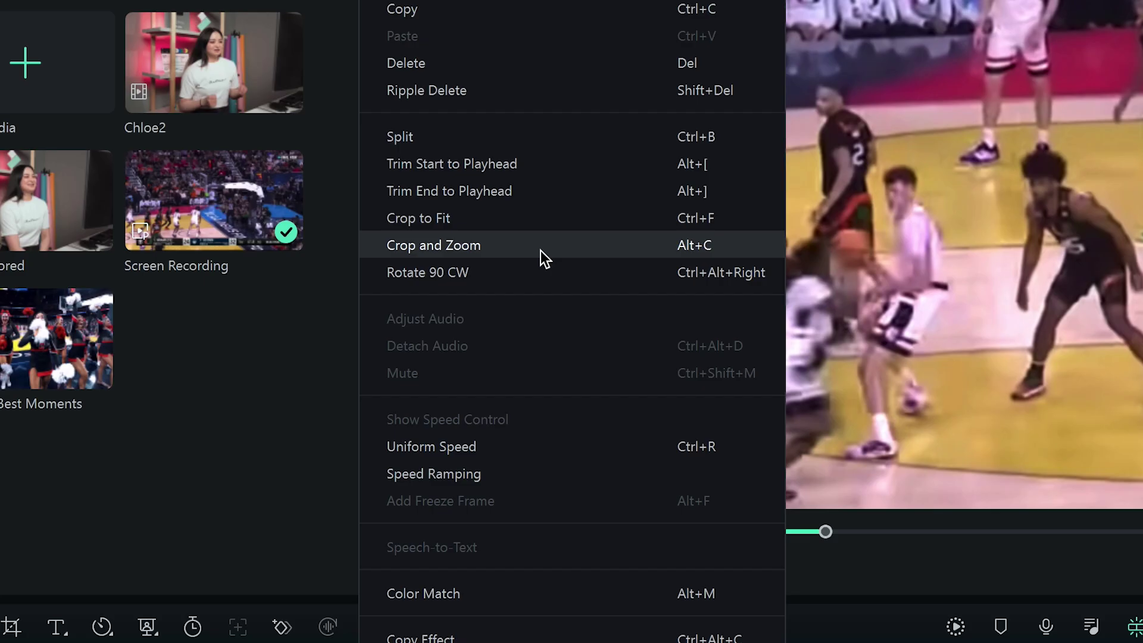
pyautogui.press('Escape')
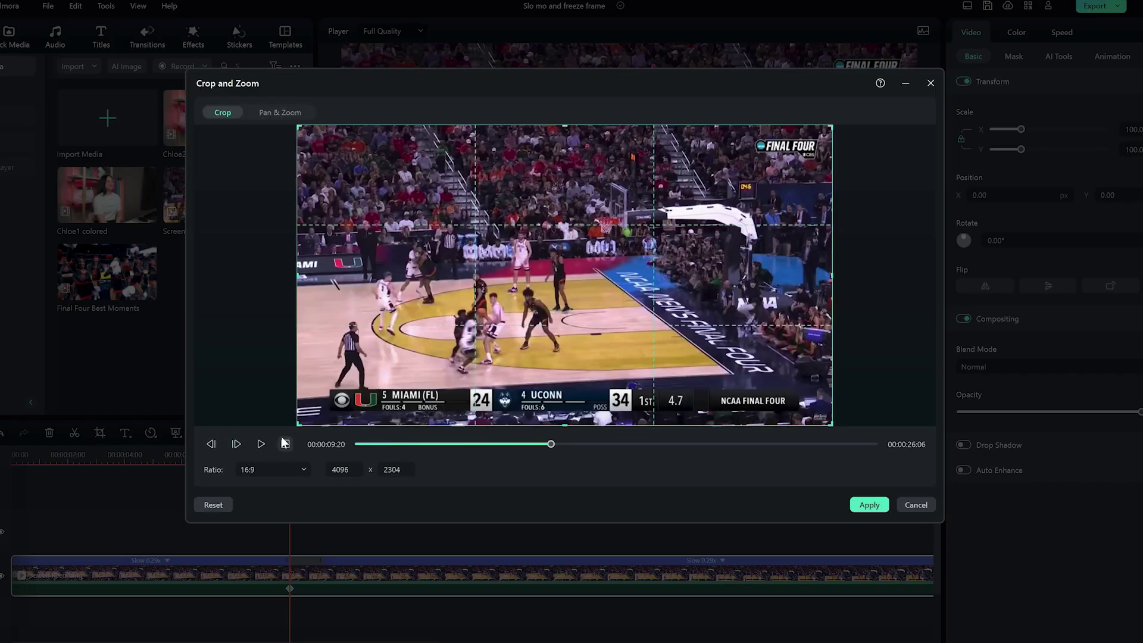
# Crop the basketball clip to 2352x1323 around the players at lower left and apply.
pyautogui.moveTo(298, 425); pyautogui.dragTo(467, 321)
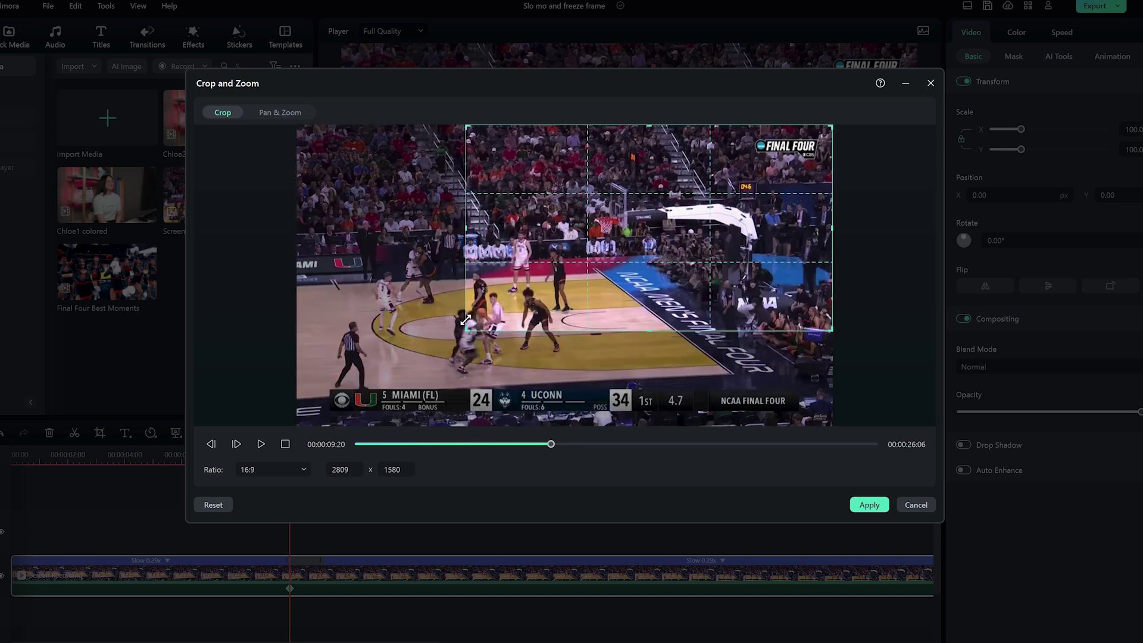
pyautogui.moveTo(583, 278); pyautogui.dragTo(448, 330)
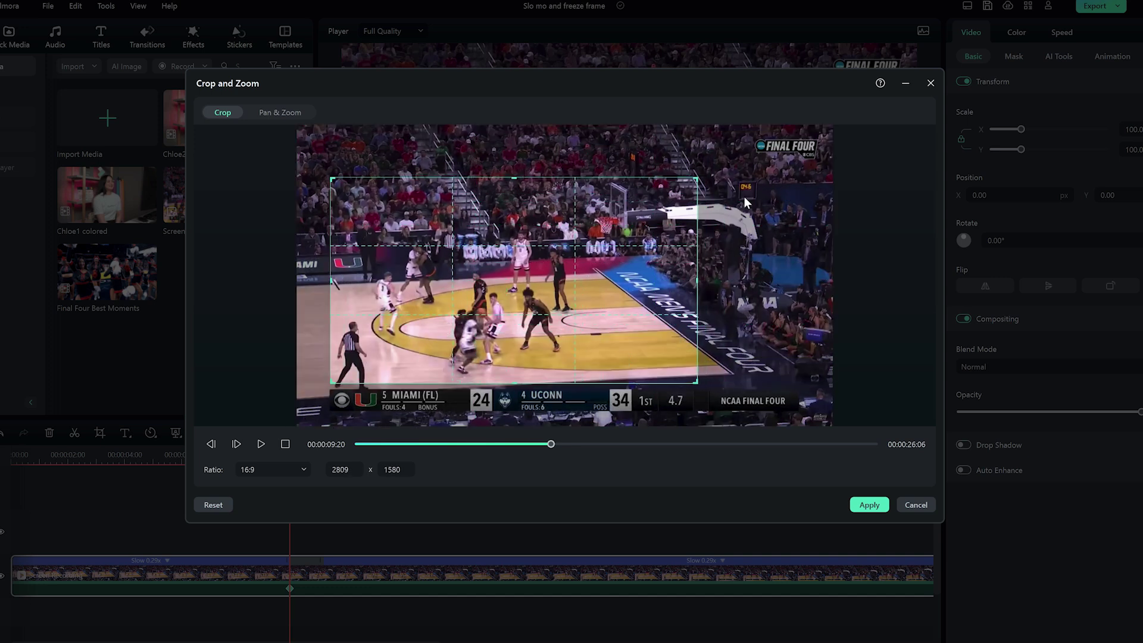
pyautogui.moveTo(688, 178); pyautogui.dragTo(652, 208)
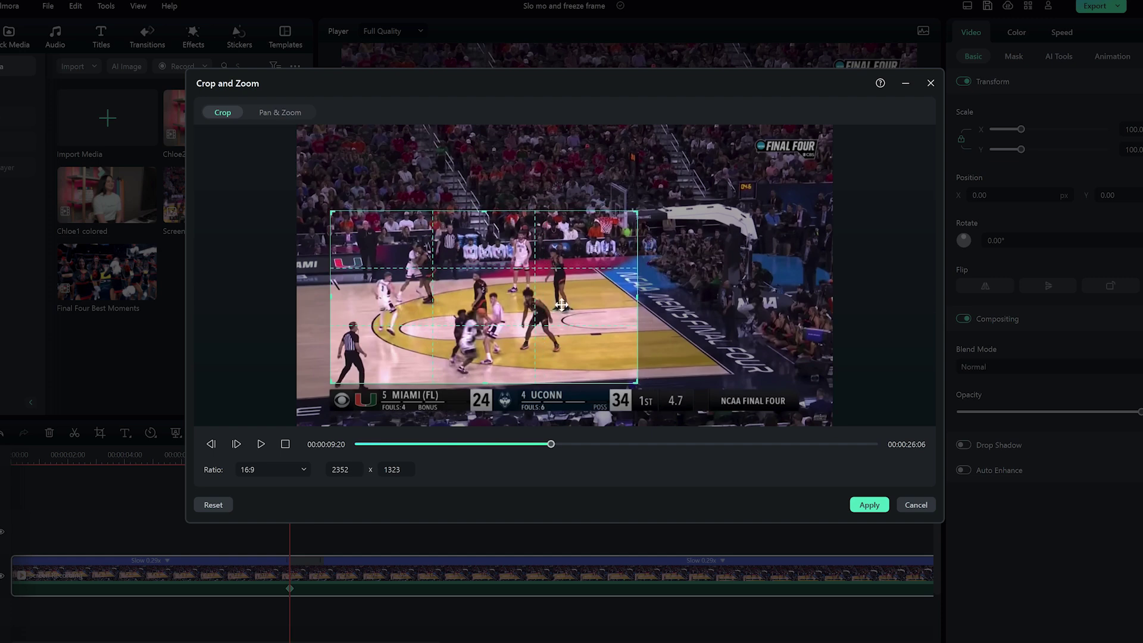
pyautogui.click(866, 506)
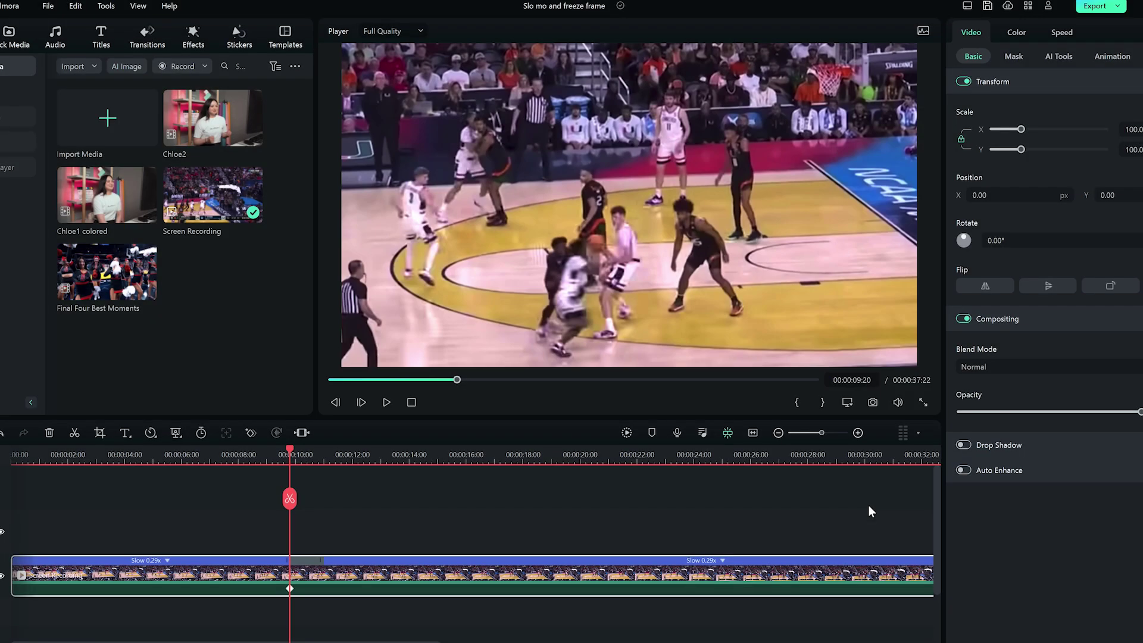
# Add a Pan & Zoom starting from a tight 1489 x 838 frame and preview it.
pyautogui.hotkey('alt', 'c')
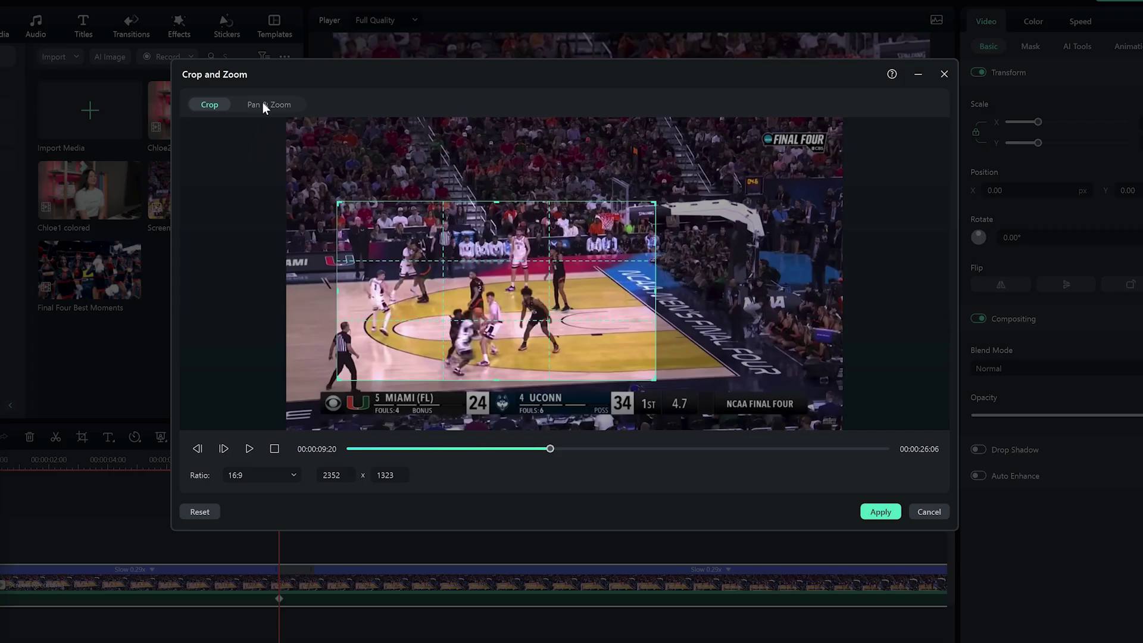
pyautogui.click(263, 104)
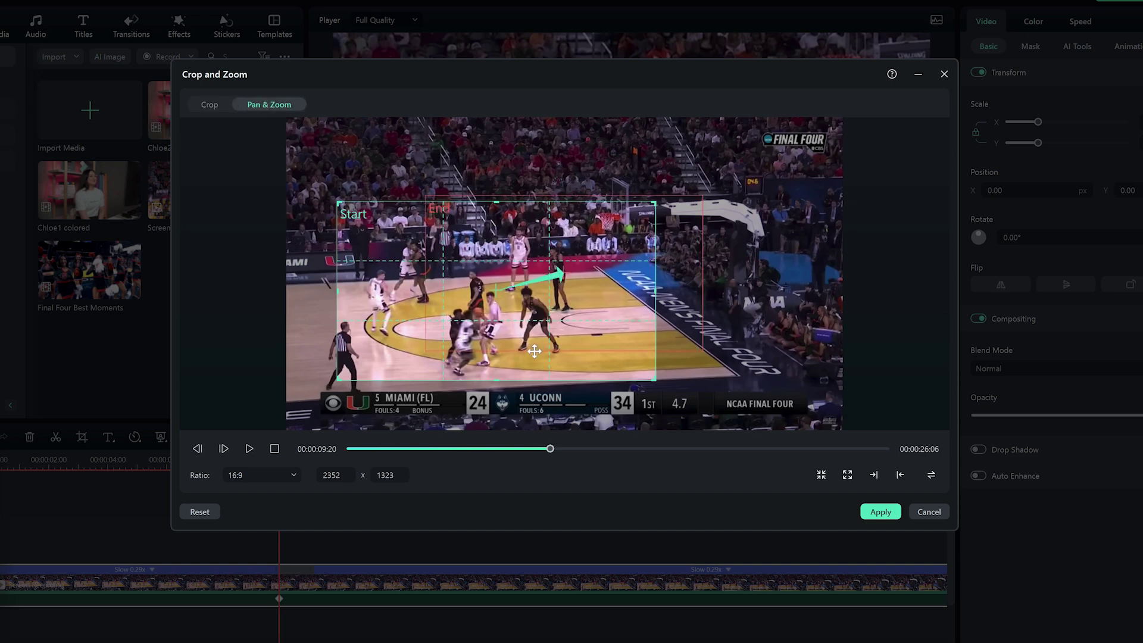
pyautogui.moveTo(534, 352); pyautogui.dragTo(573, 318)
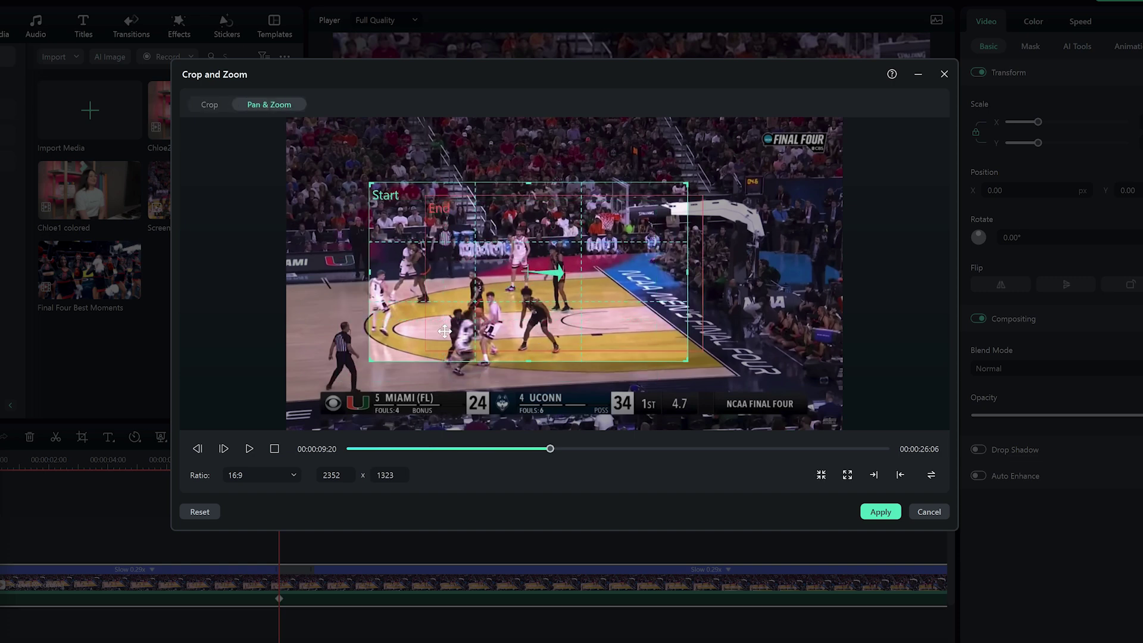
pyautogui.moveTo(688, 184); pyautogui.dragTo(570, 269)
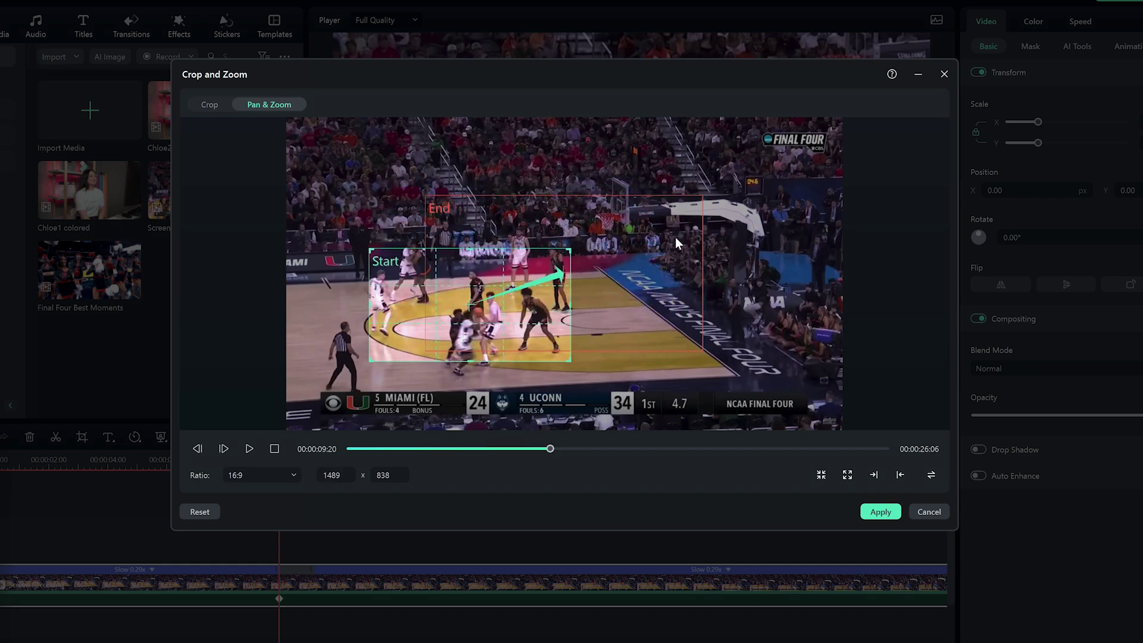
pyautogui.click(879, 512)
pyautogui.click(379, 405)
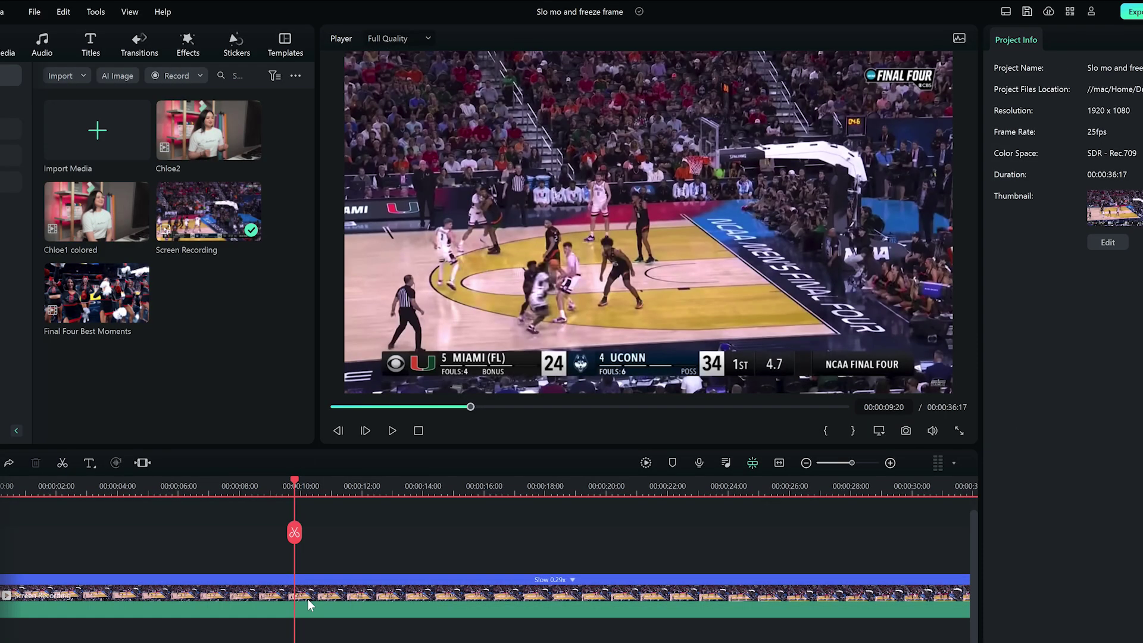
# Add a Freeze Frame at 00:00:09:20, trim it to 00:00:01:23, and play it back.
pyautogui.click(293, 608)
pyautogui.rightClick(293, 609)
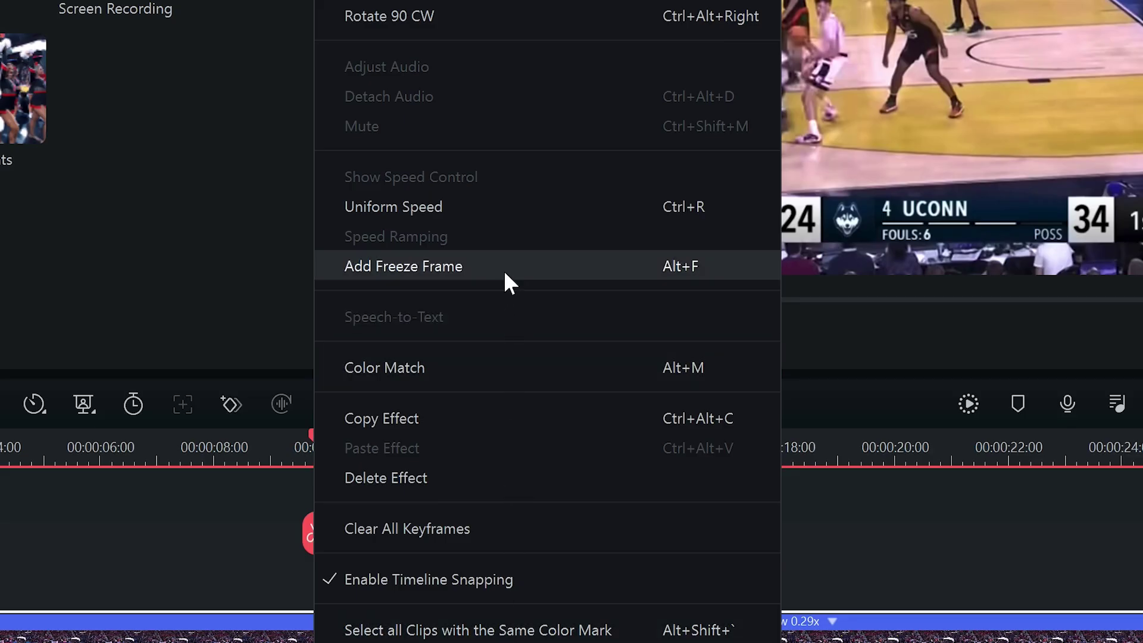
pyautogui.click(504, 270)
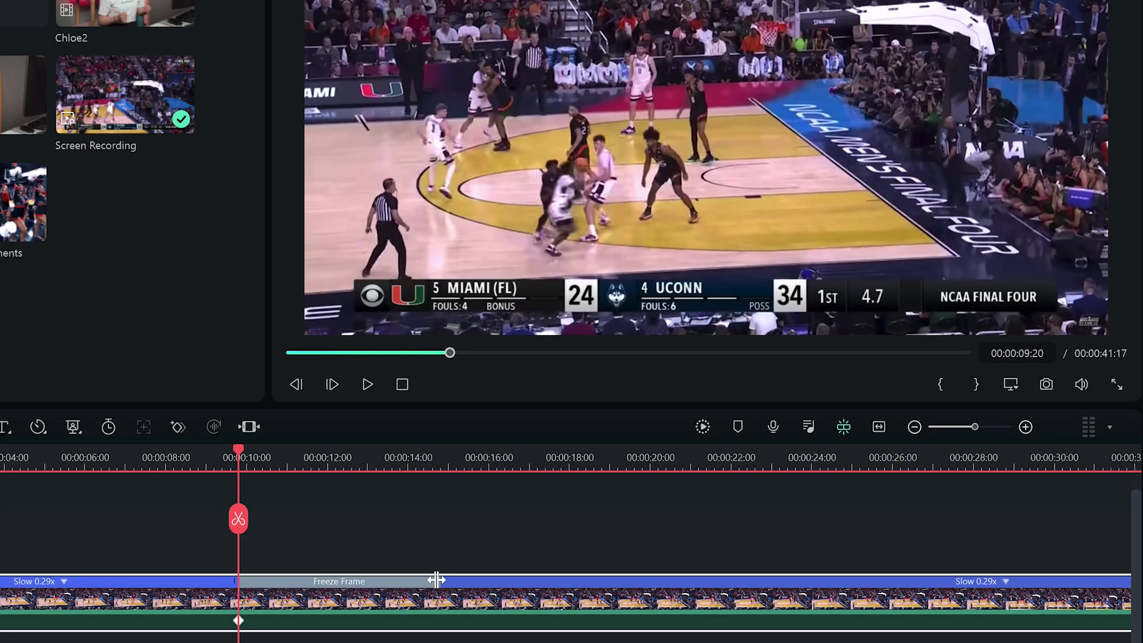
pyautogui.moveTo(436, 580); pyautogui.dragTo(315, 581)
pyautogui.click(223, 466)
pyautogui.press('space')
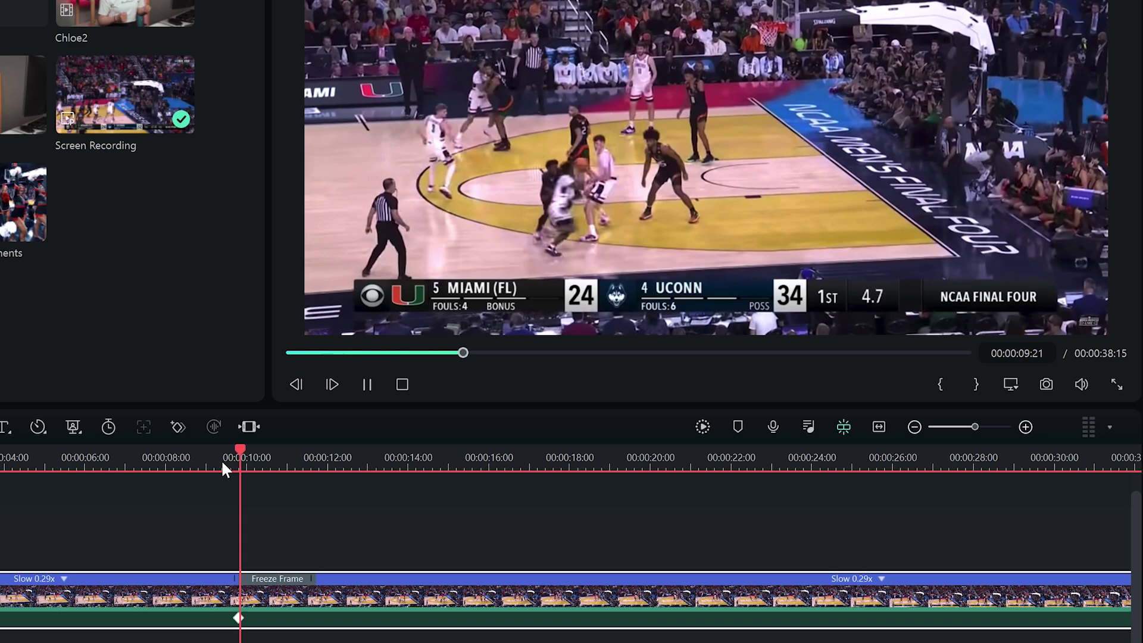